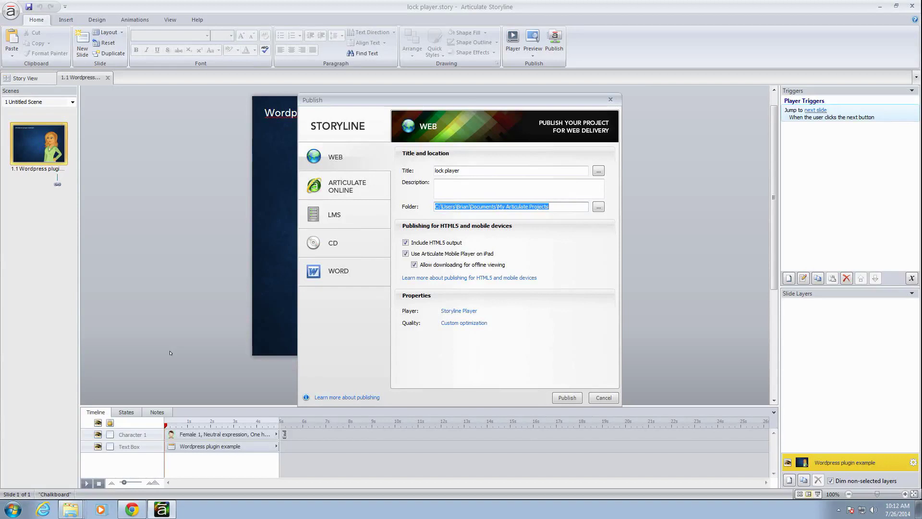
Publish lock player for web and save it as a zip archive on the Desktop
left_click(567, 398)
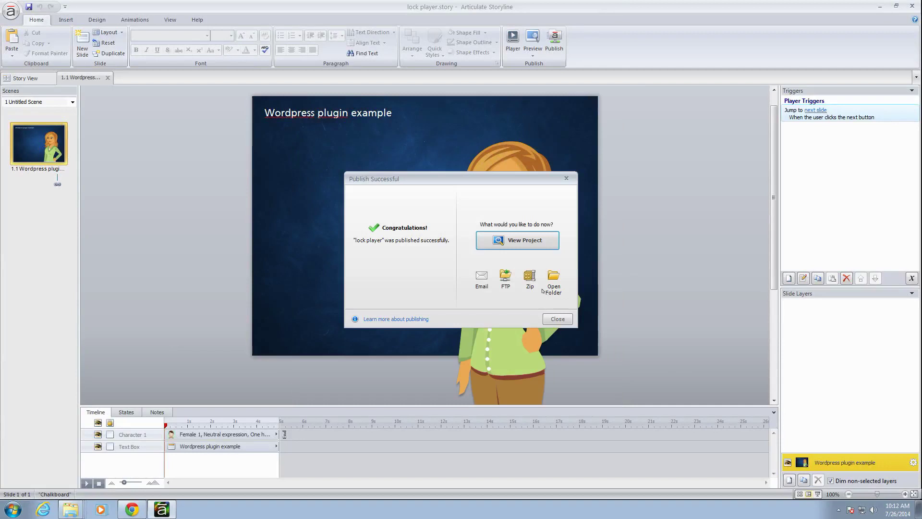
left_click(529, 277)
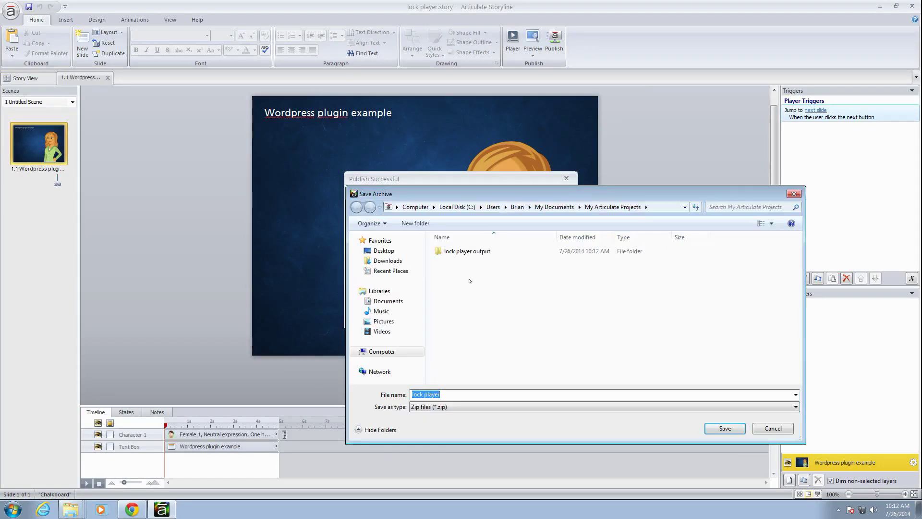
left_click(384, 250)
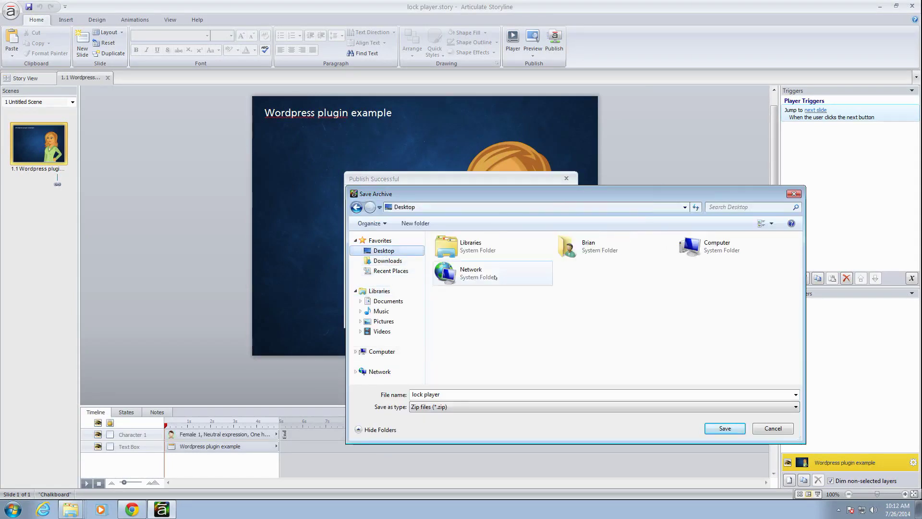
left_click(738, 425)
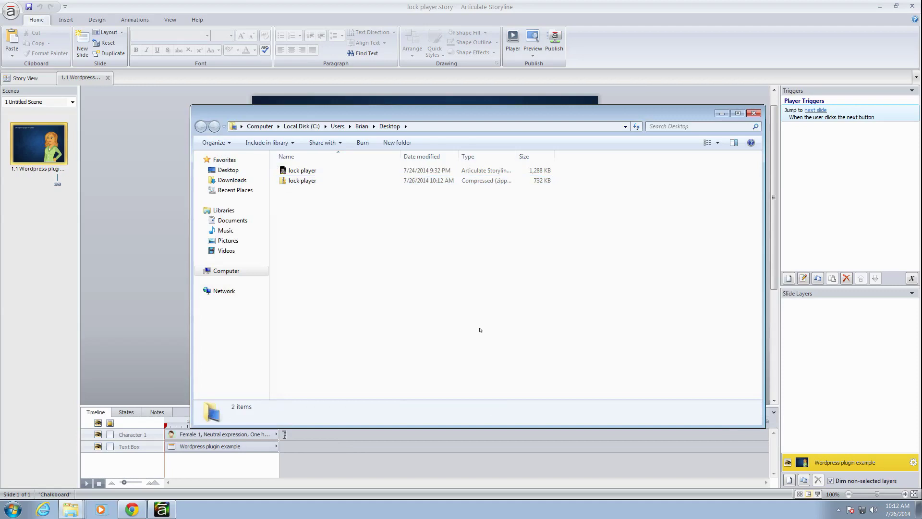
left_click(722, 114)
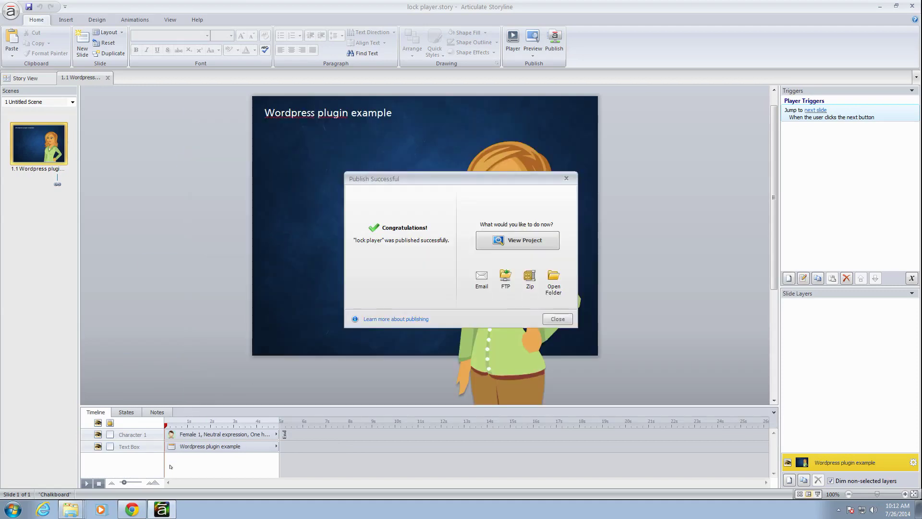
Upload lock player.zip from the Desktop through the post's Articulate content uploader
left_click(132, 509)
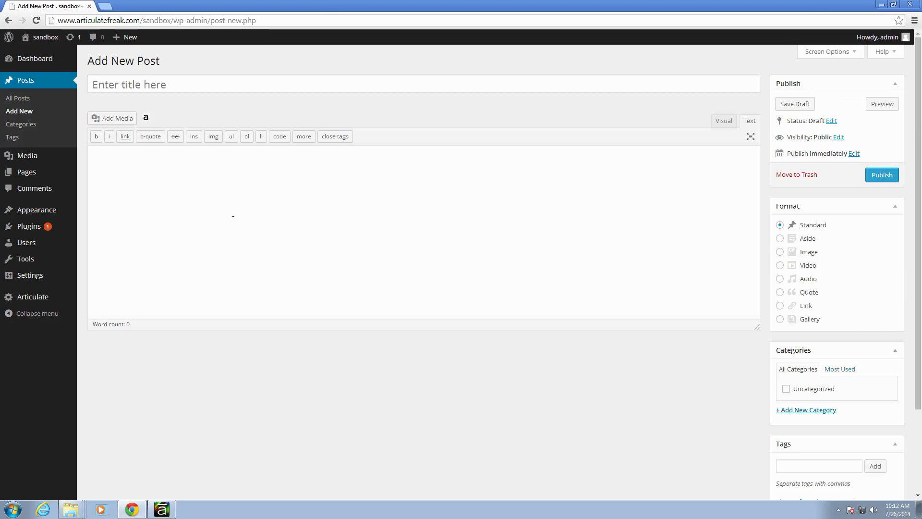
left_click(145, 118)
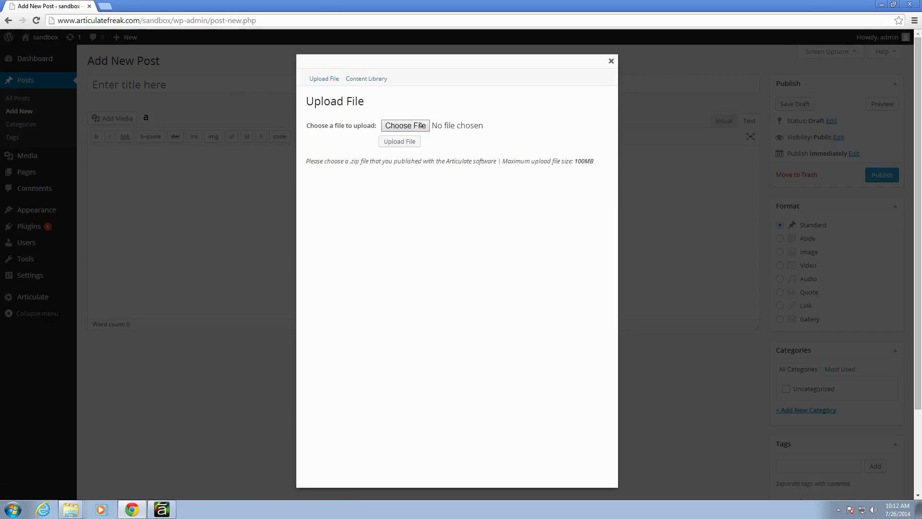
left_click(405, 125)
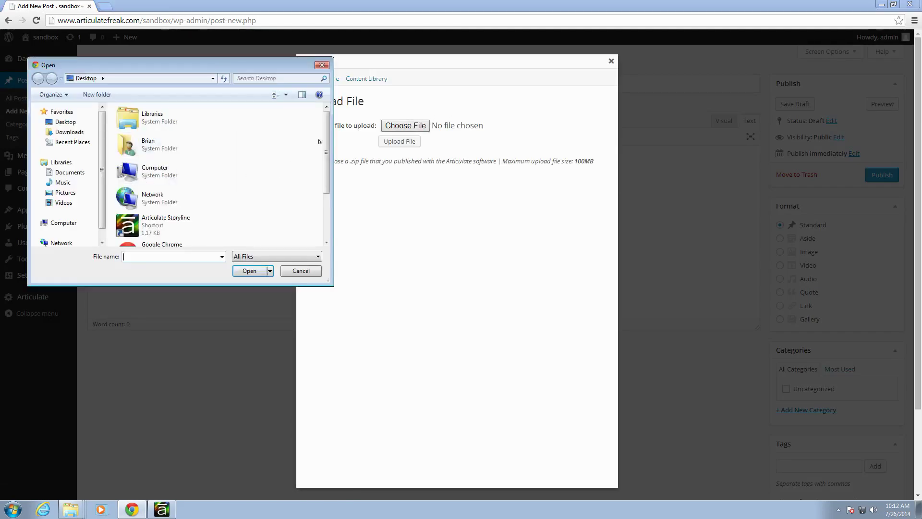
scroll(173, 201, "down", 3)
double_click(161, 236)
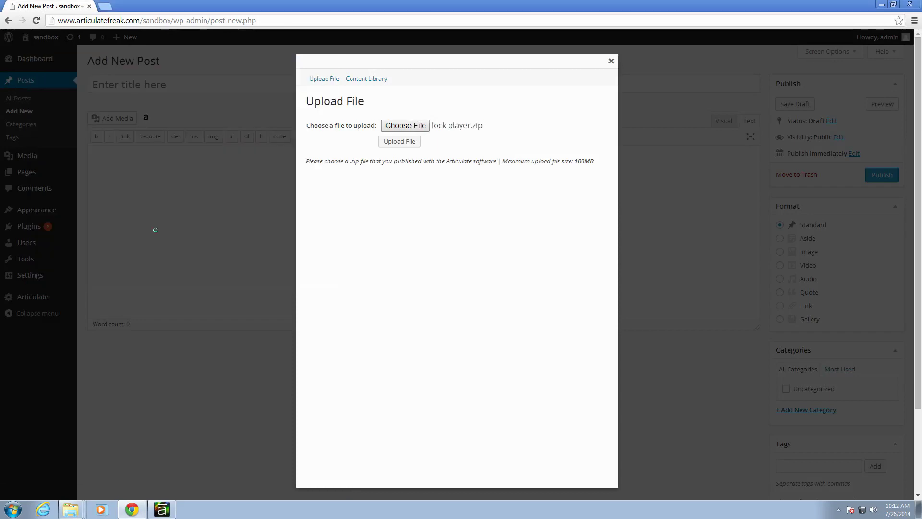
left_click(399, 141)
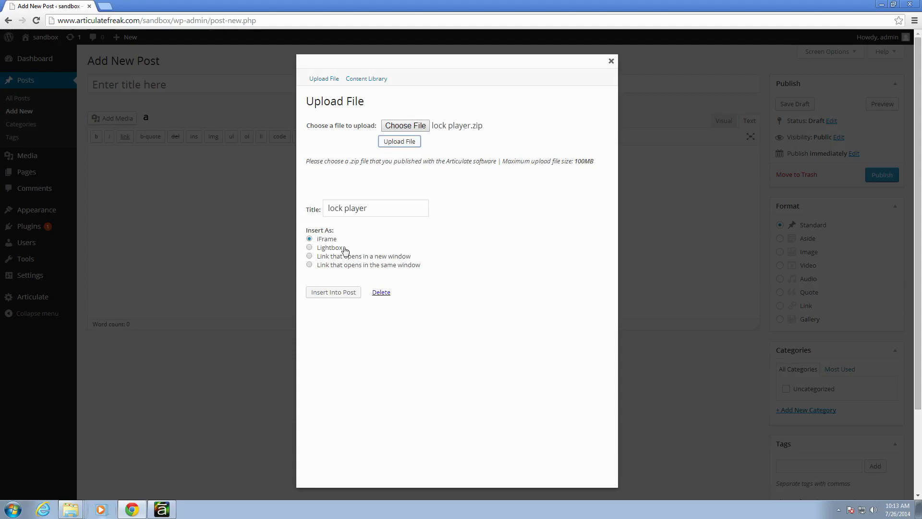
Insert the content as a lightbox with scrollbars disabled and the Vintage theme
left_click(311, 249)
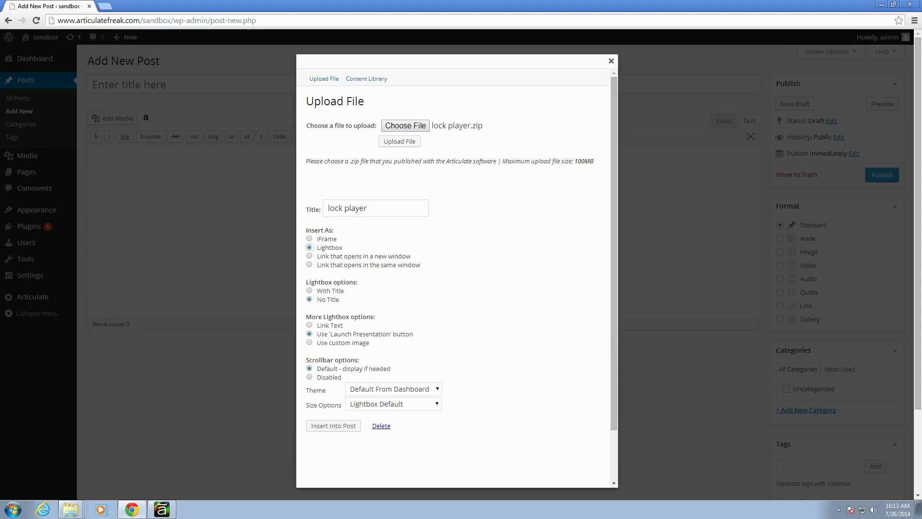
left_click(309, 377)
left_click(393, 390)
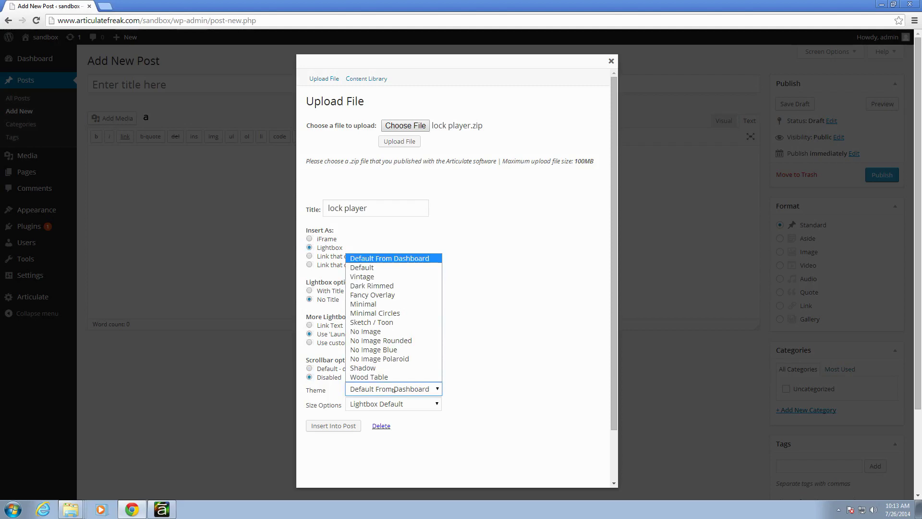
left_click(381, 277)
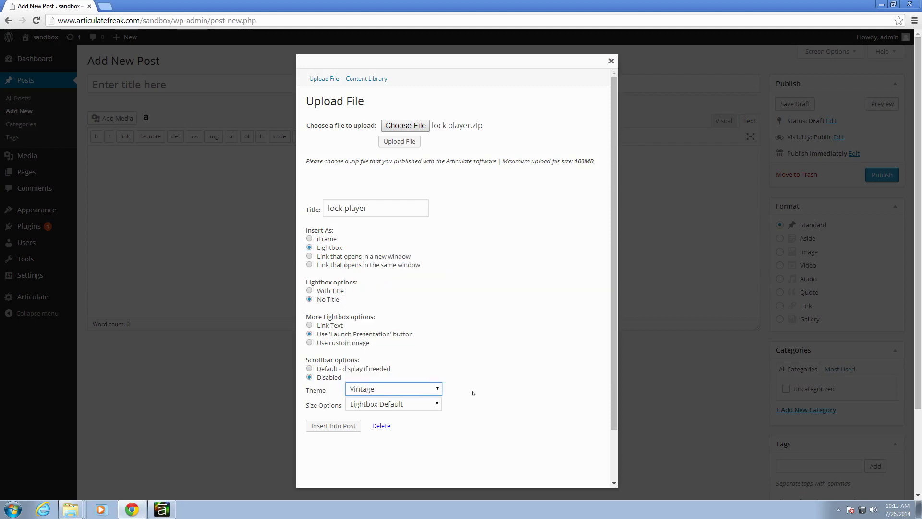
Give this item a custom lightbox size of 720 px high by 1045 px wide
left_click(394, 404)
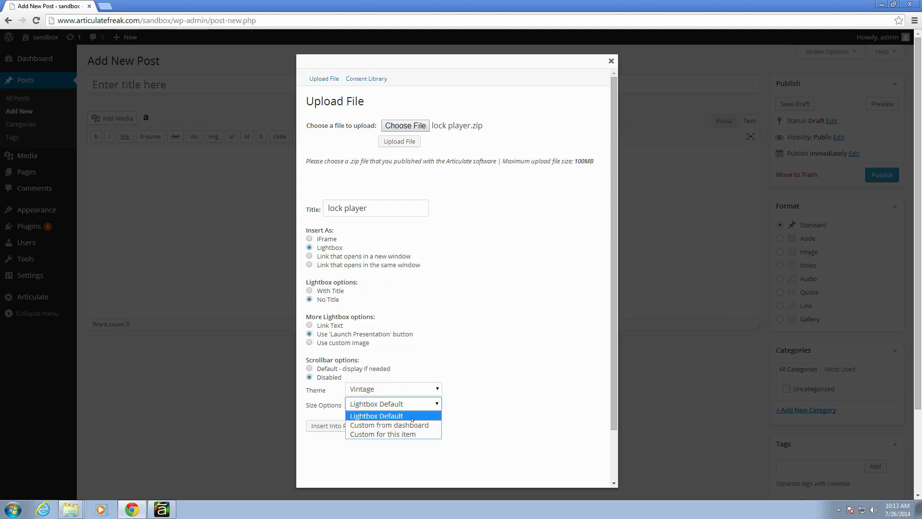
left_click(408, 433)
left_click(346, 418)
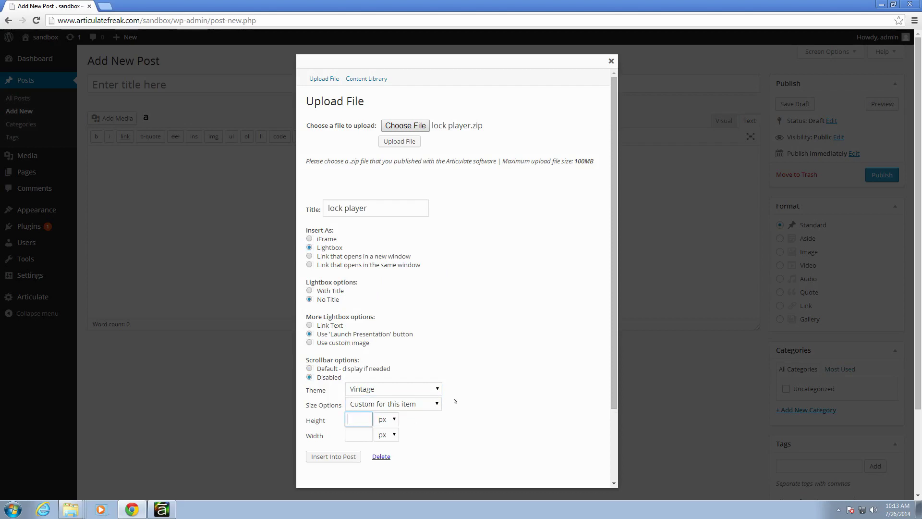
type("720")
key("Tab")
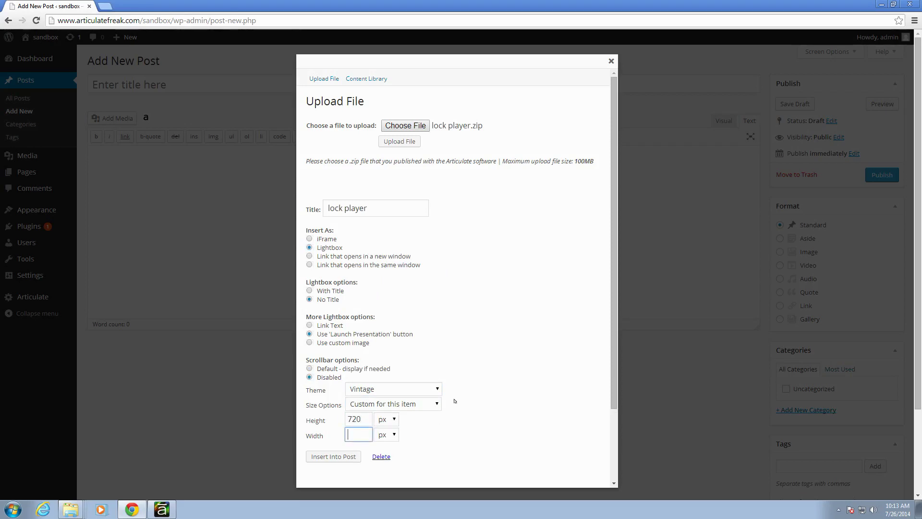
type("1045")
Insert the lightbox shortcode, preview the post, launch the vintage lightbox, then close the preview
left_click(333, 456)
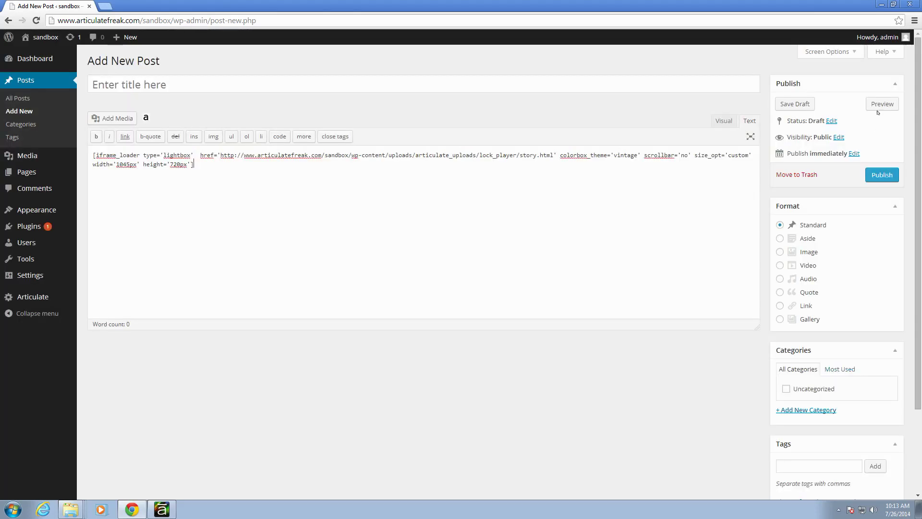
left_click(878, 108)
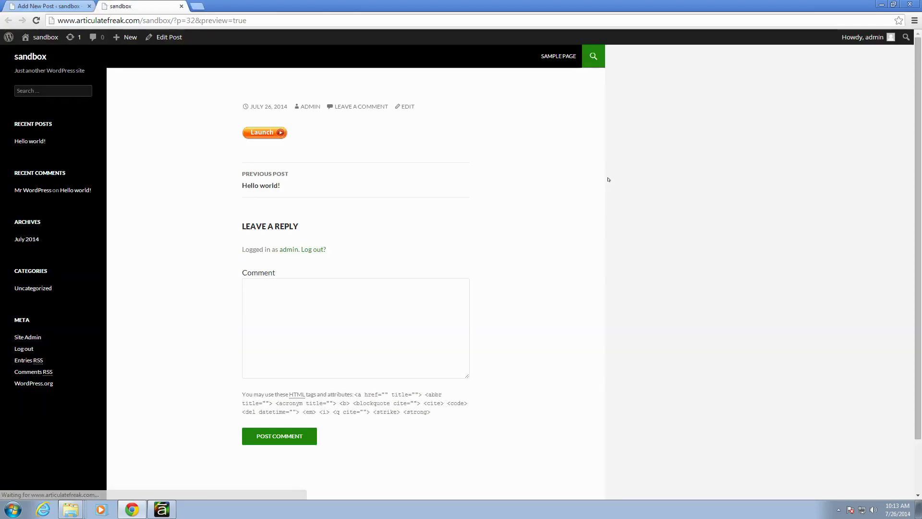
left_click(266, 133)
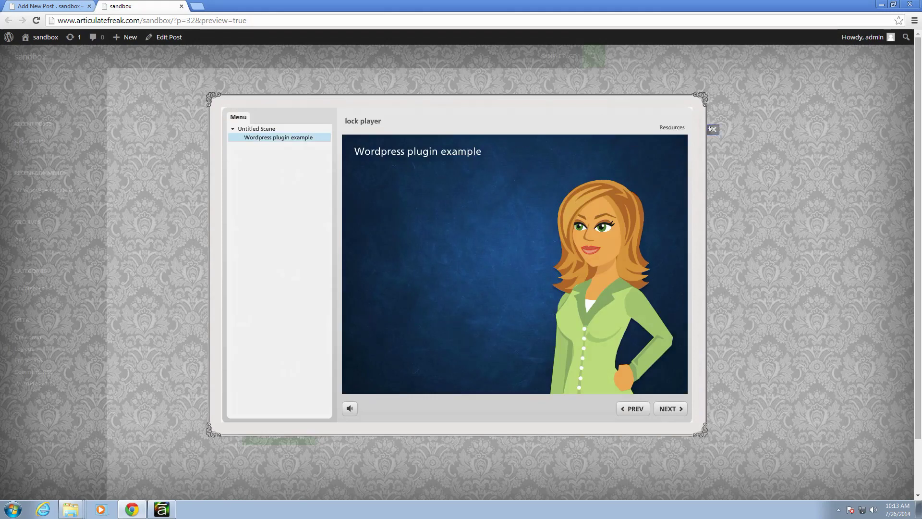
left_click(711, 129)
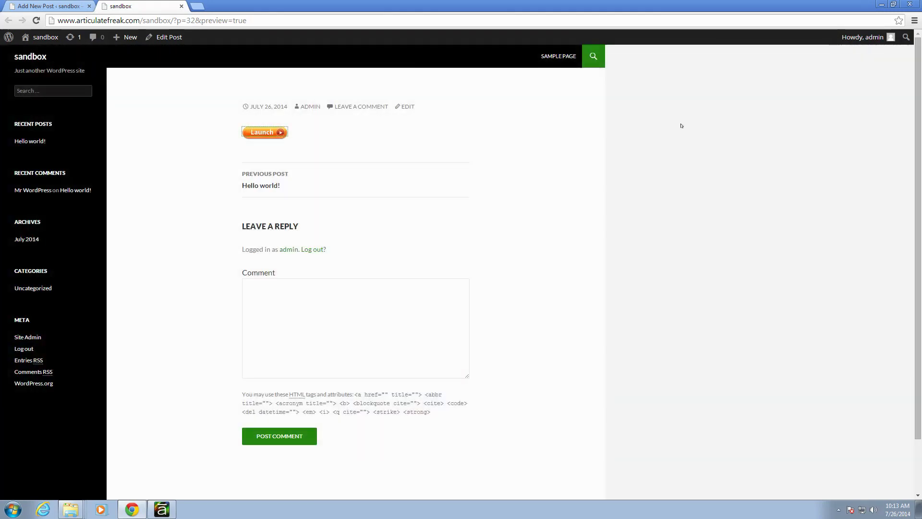
left_click(181, 6)
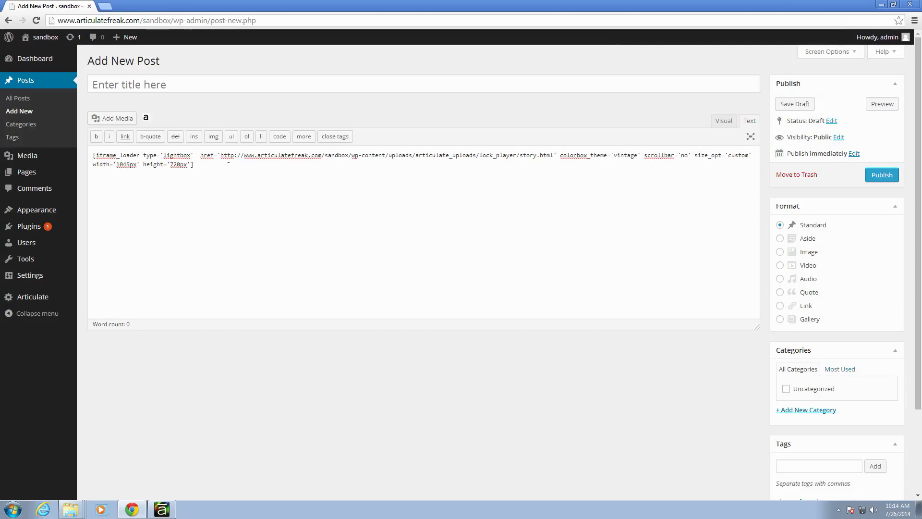
Open the Articulate settings, keeping Color Box style with the Elastic transition
left_click(33, 298)
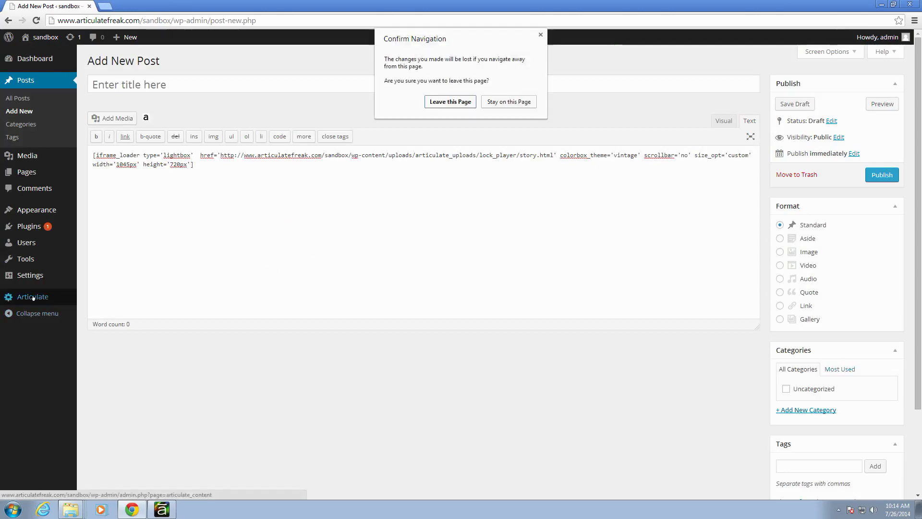
left_click(447, 101)
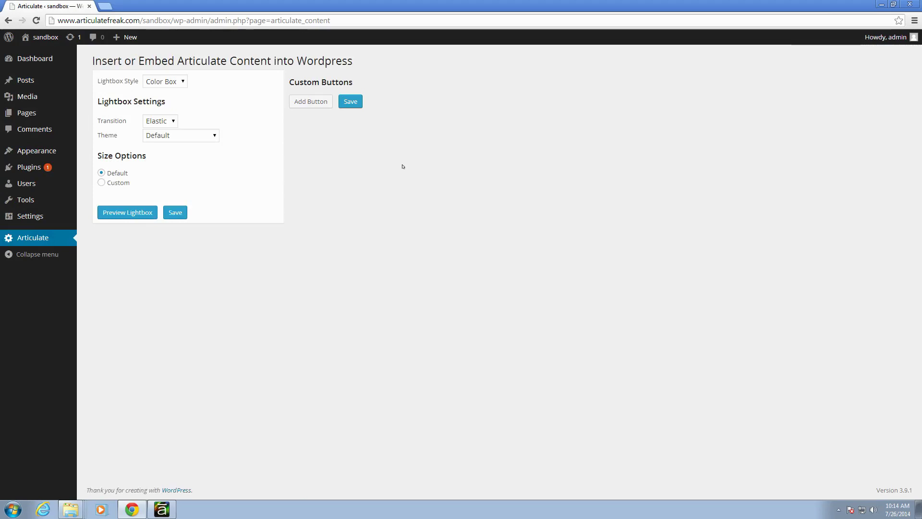
left_click(169, 83)
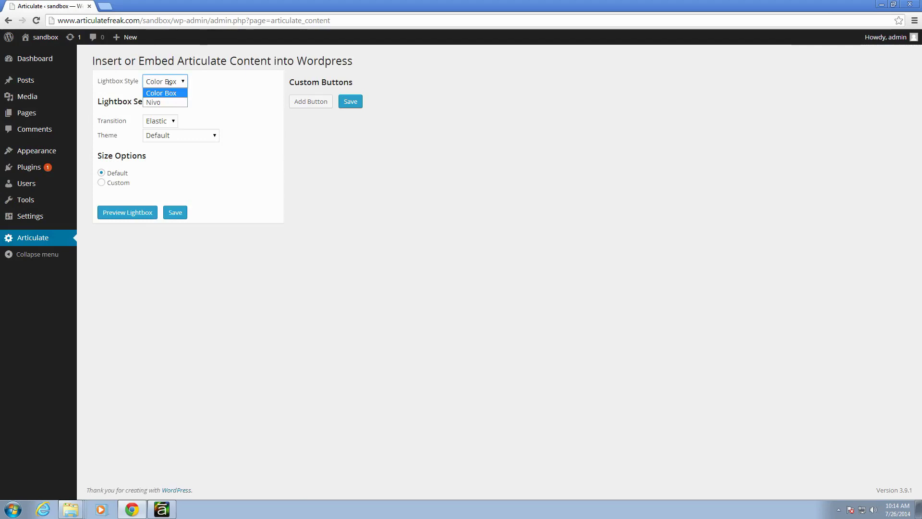
left_click(169, 83)
left_click(196, 84)
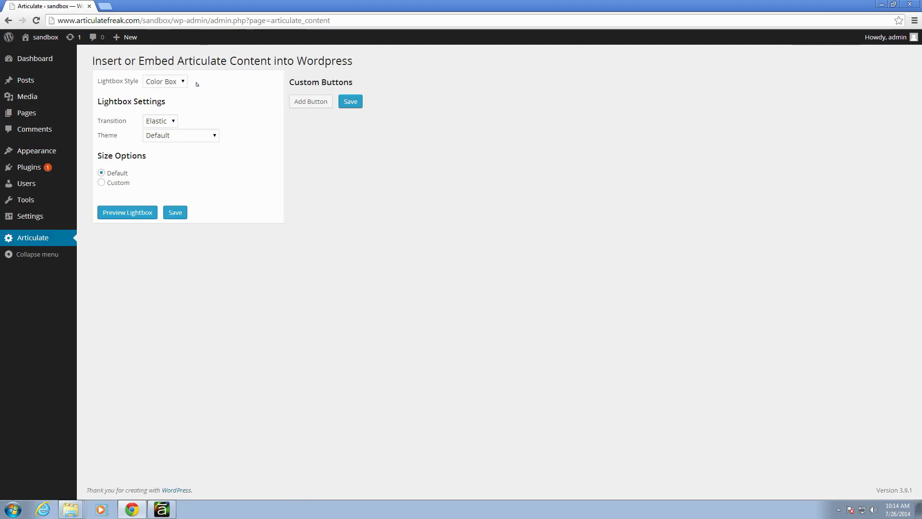
left_click(182, 83)
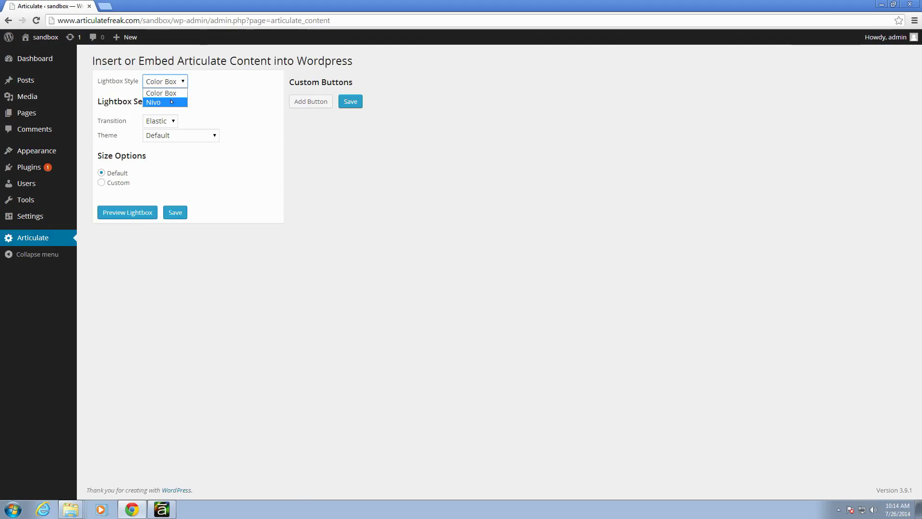
left_click(207, 92)
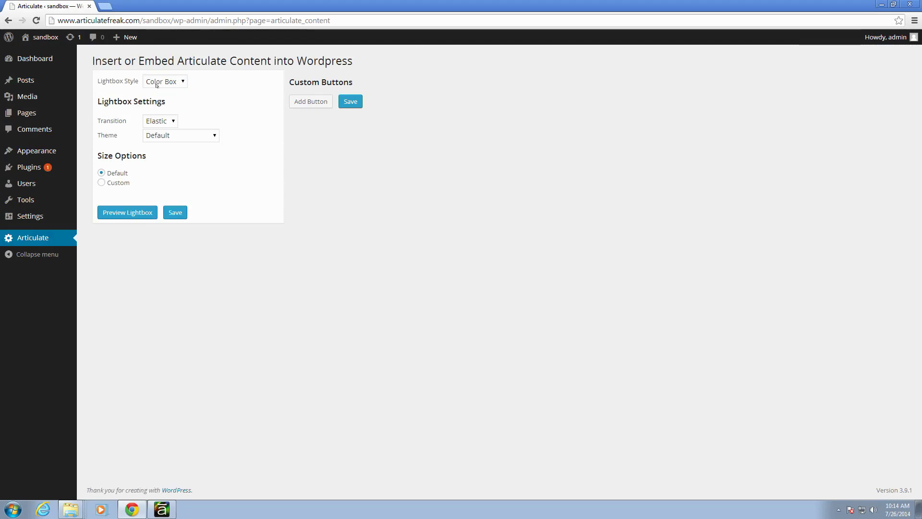
left_click(173, 123)
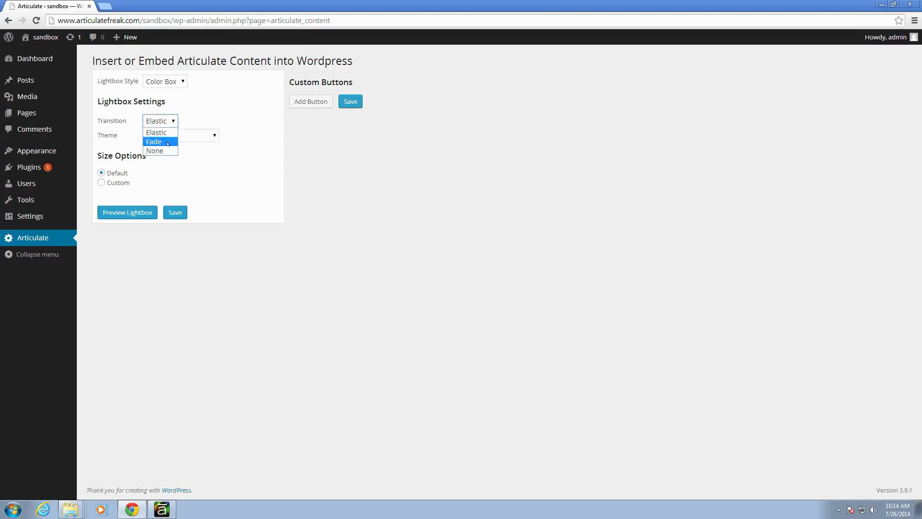
left_click(211, 117)
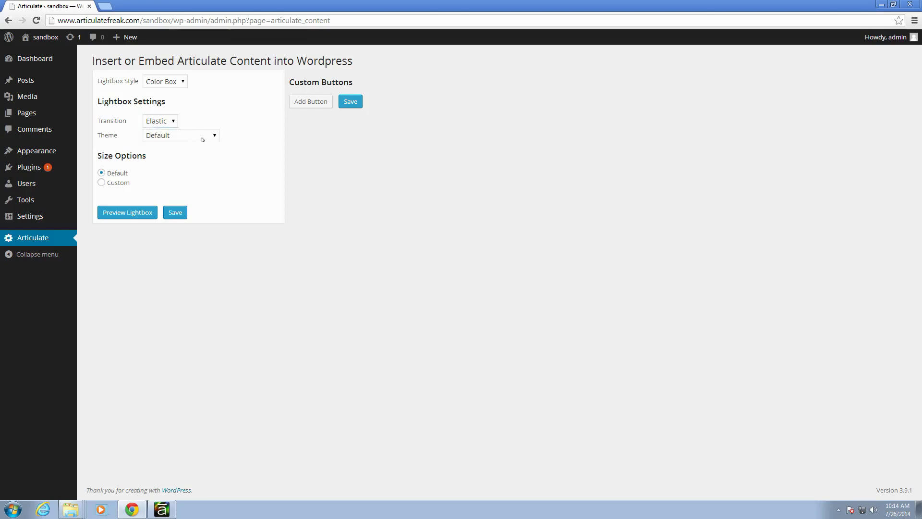
Preview the lightbox with the Fancy Overlay theme
left_click(200, 139)
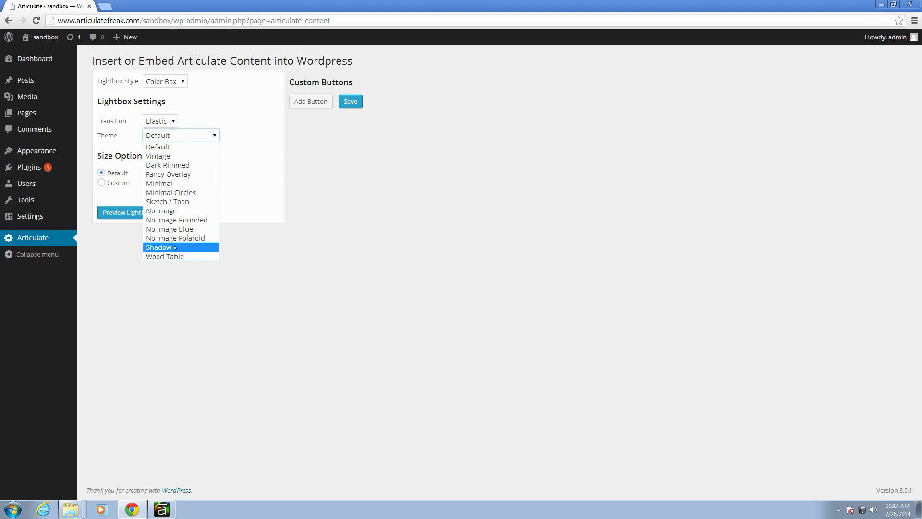
left_click(181, 175)
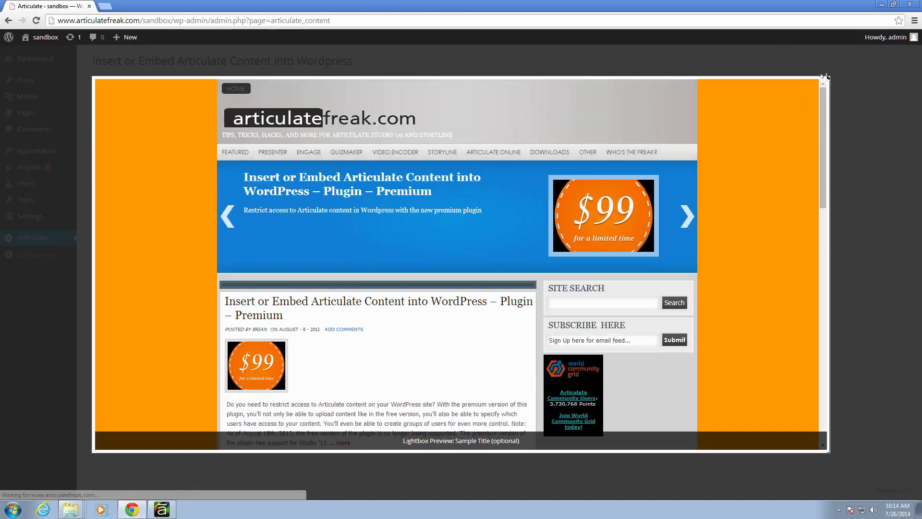
left_click(830, 76)
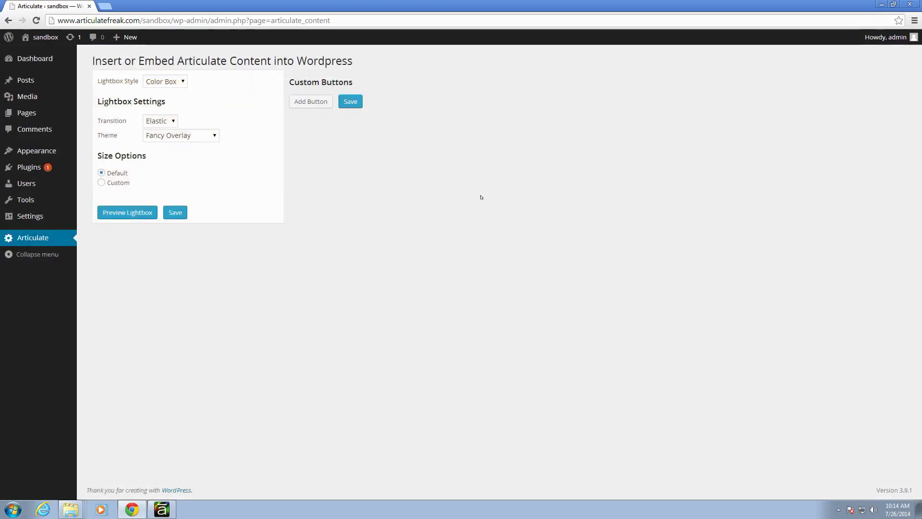
Switch the lightbox theme to Vintage and preview it
left_click(192, 135)
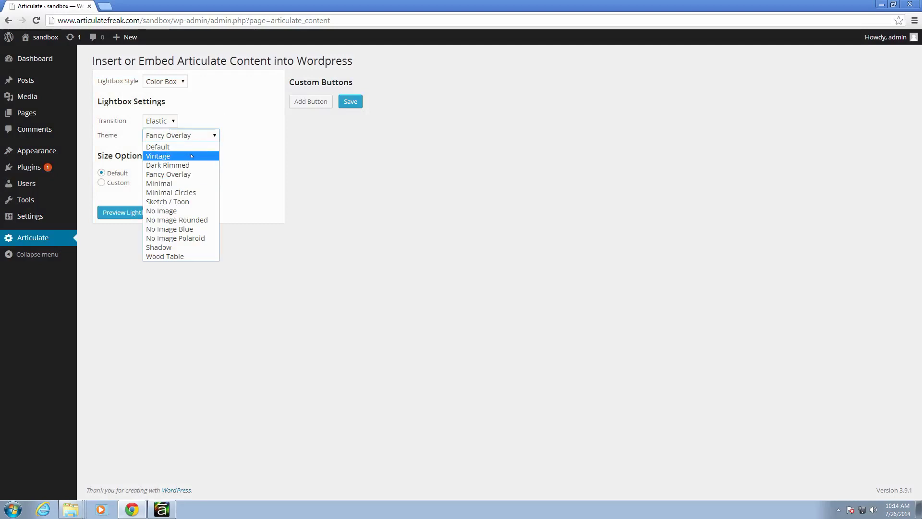
left_click(190, 153)
left_click(130, 212)
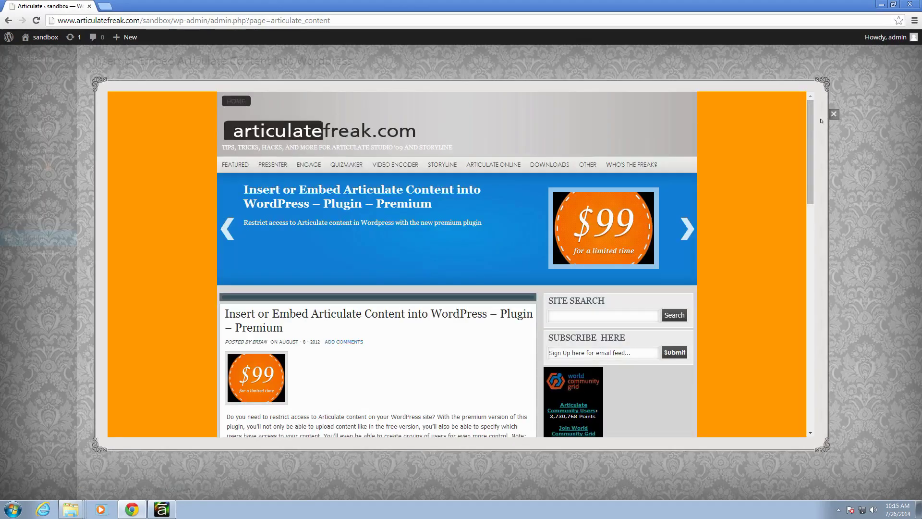
left_click(835, 113)
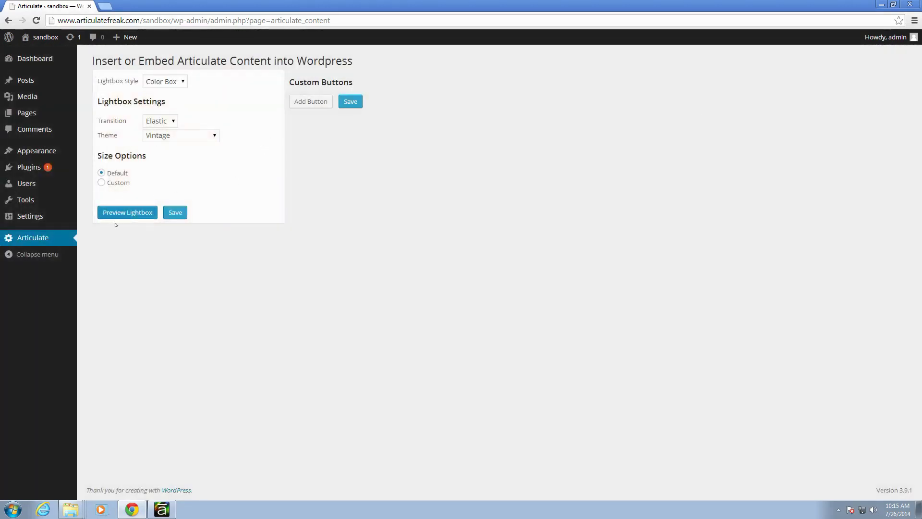
Return the lightbox to default size and try the Nivo style, keeping Fade effect and Default theme
left_click(101, 183)
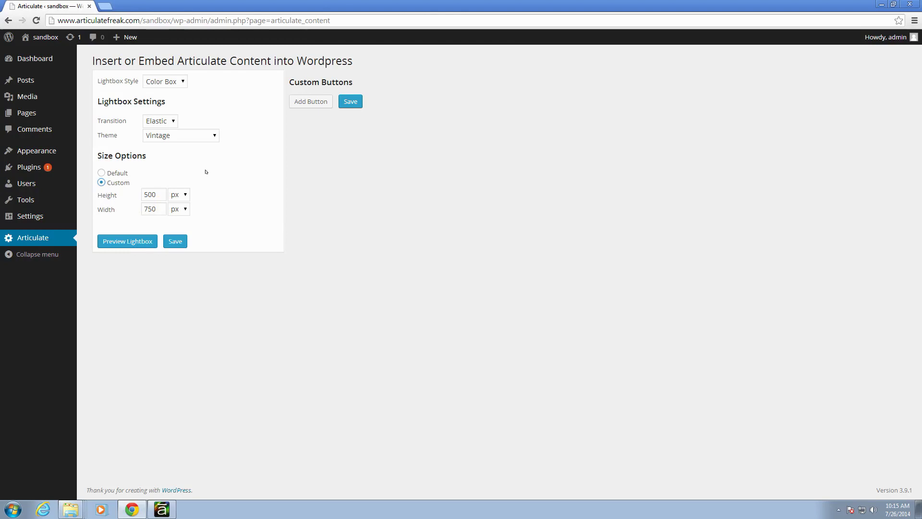
left_click(117, 173)
left_click(175, 81)
left_click(156, 98)
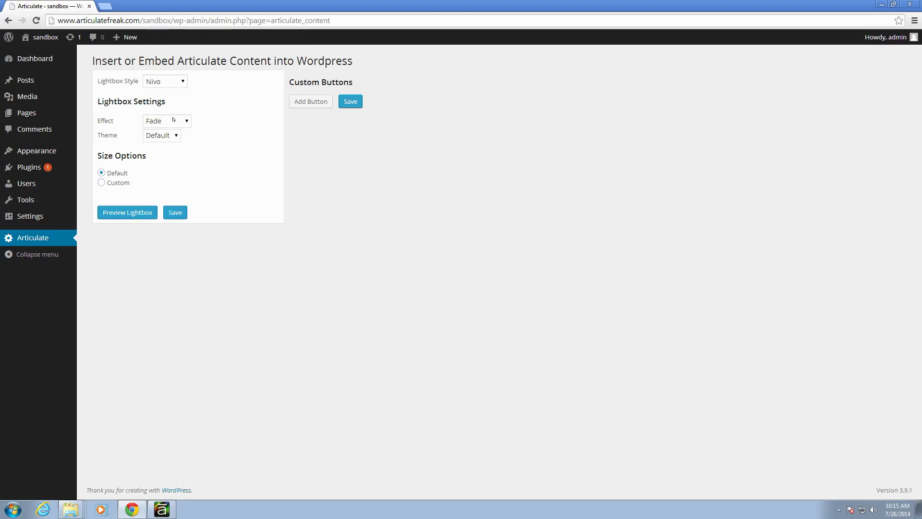
left_click(186, 122)
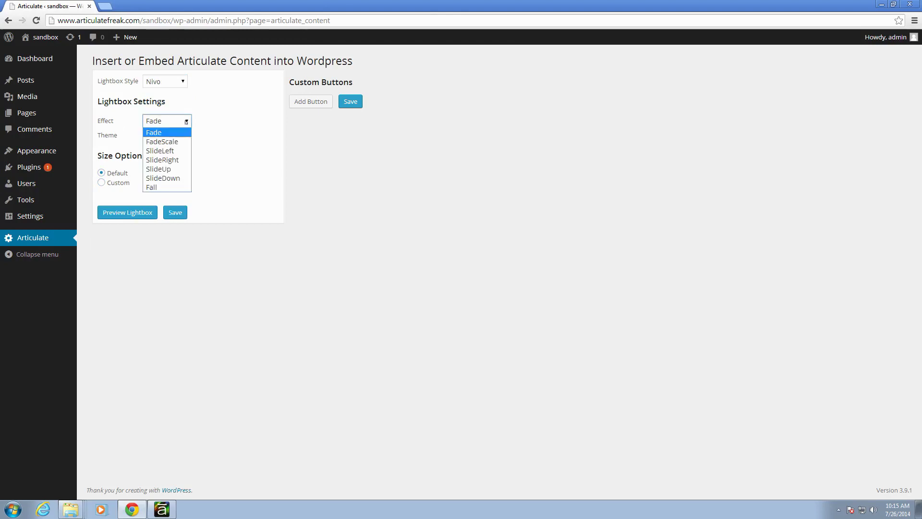
left_click(210, 117)
left_click(176, 136)
left_click(176, 136)
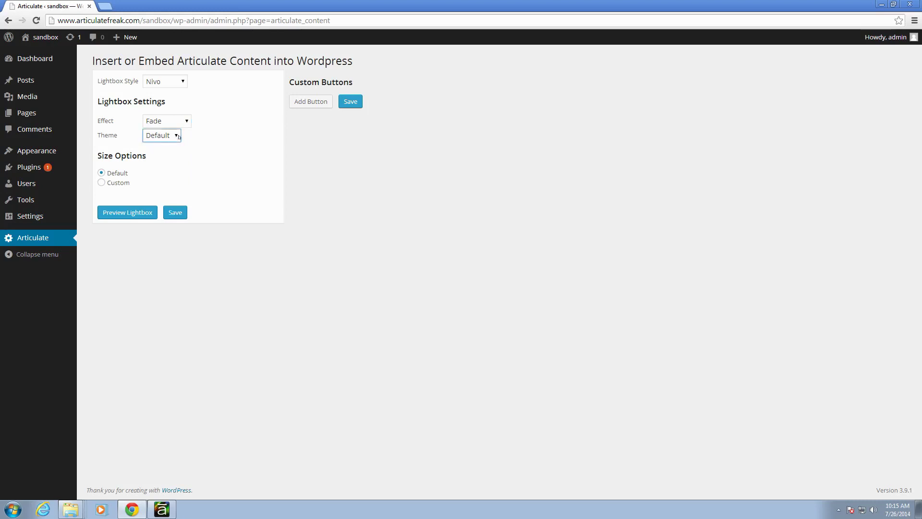
left_click(220, 134)
Switch the lightbox style back to Color Box, keeping the Vintage theme
left_click(184, 83)
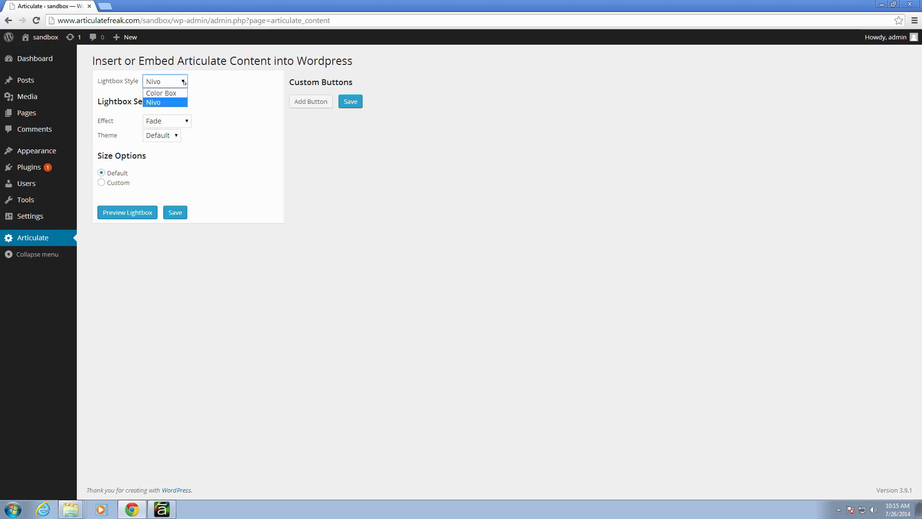
left_click(178, 92)
left_click(172, 136)
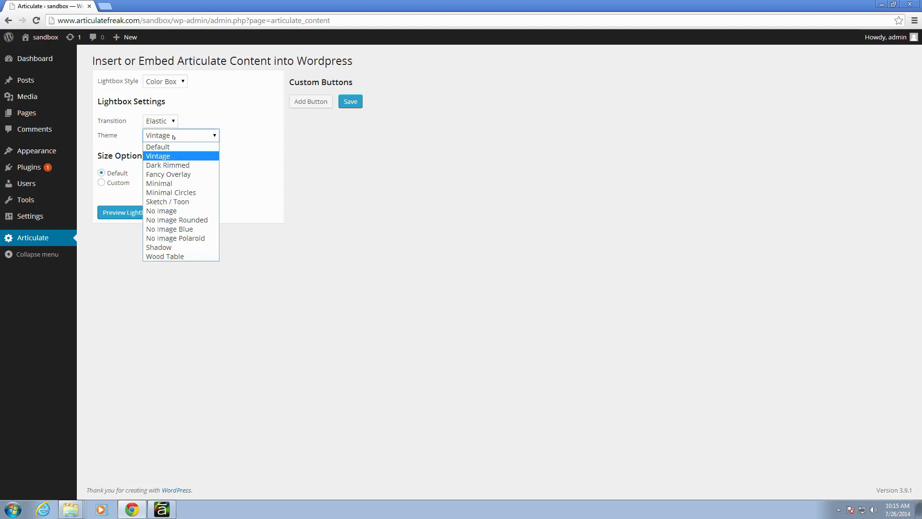
left_click(206, 118)
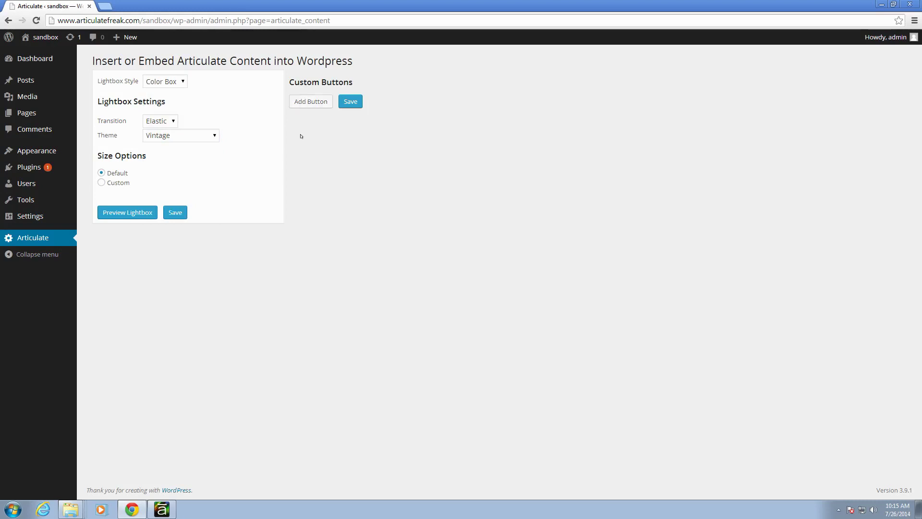
Add a custom button using the play image from the Media Library and save it
left_click(311, 102)
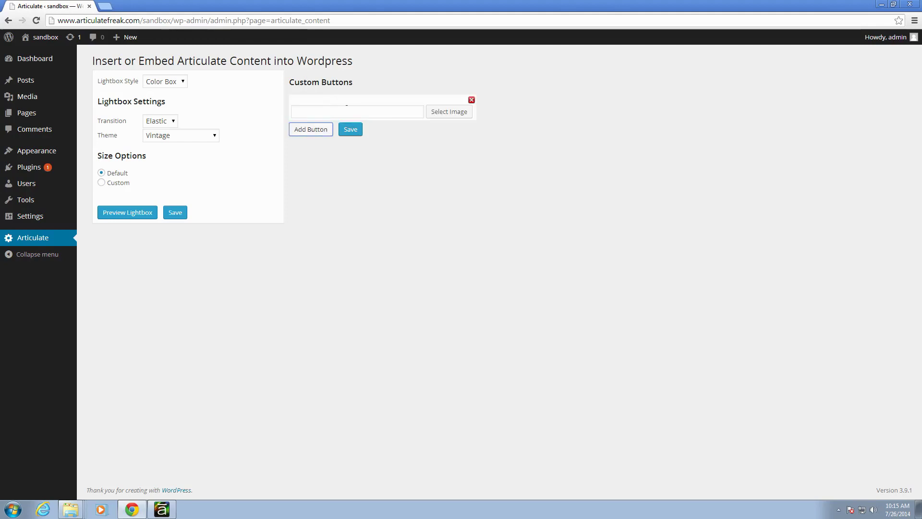
left_click(440, 112)
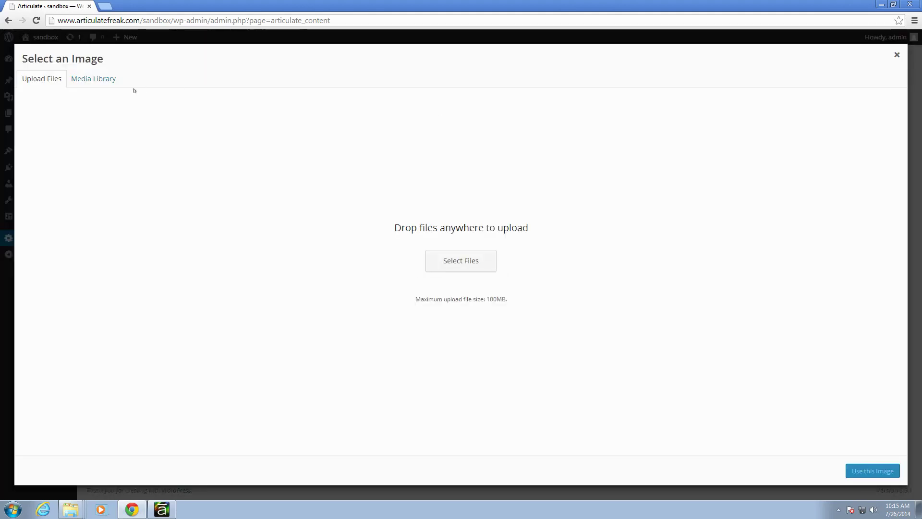
left_click(108, 80)
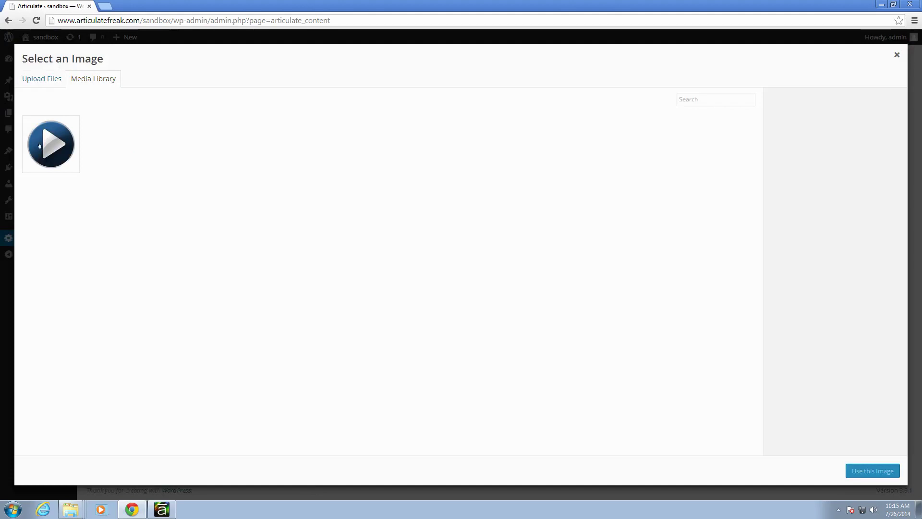
left_click(40, 146)
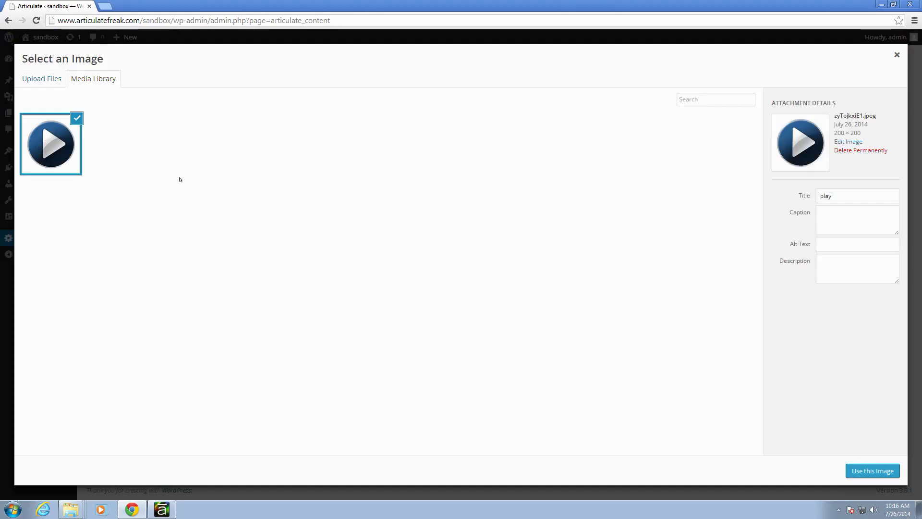
left_click(42, 78)
left_click(73, 79)
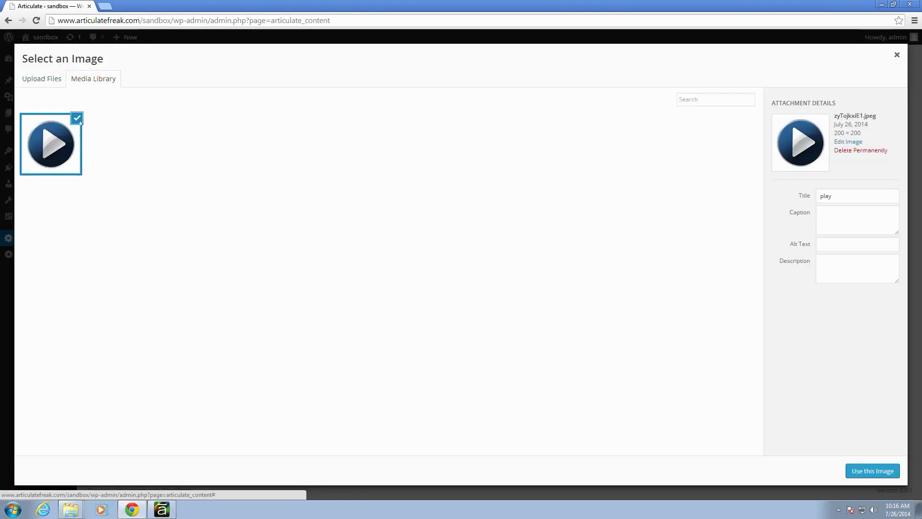
left_click(872, 470)
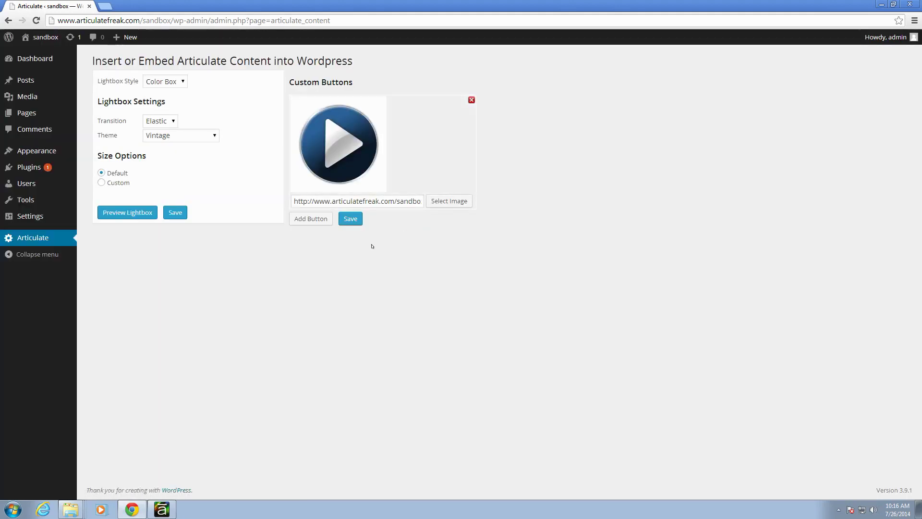
left_click(351, 220)
Start a new post and pick lock player from the Articulate Content Library
mouse_move(28, 80)
left_click(94, 94)
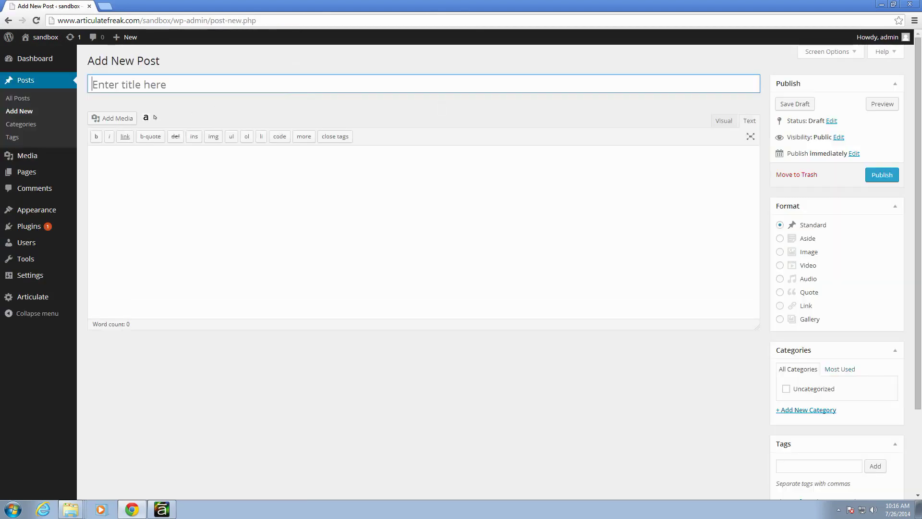
left_click(146, 118)
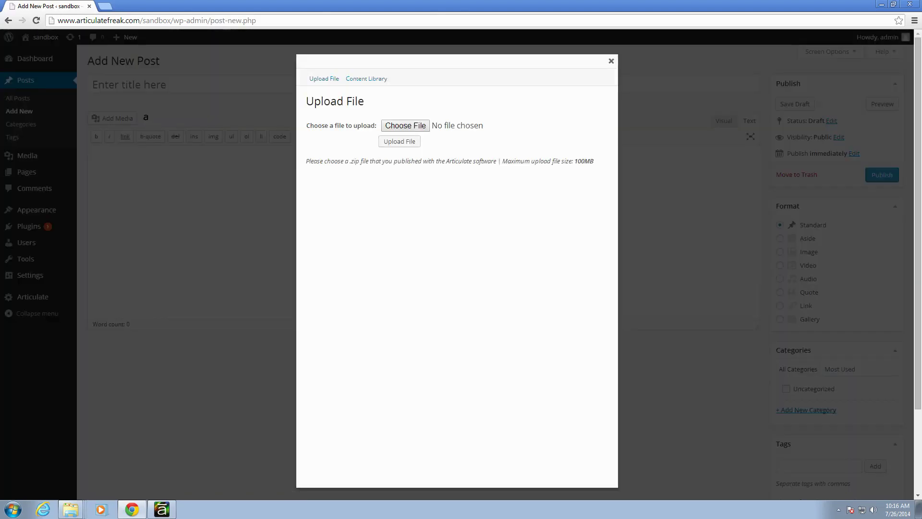
left_click(383, 80)
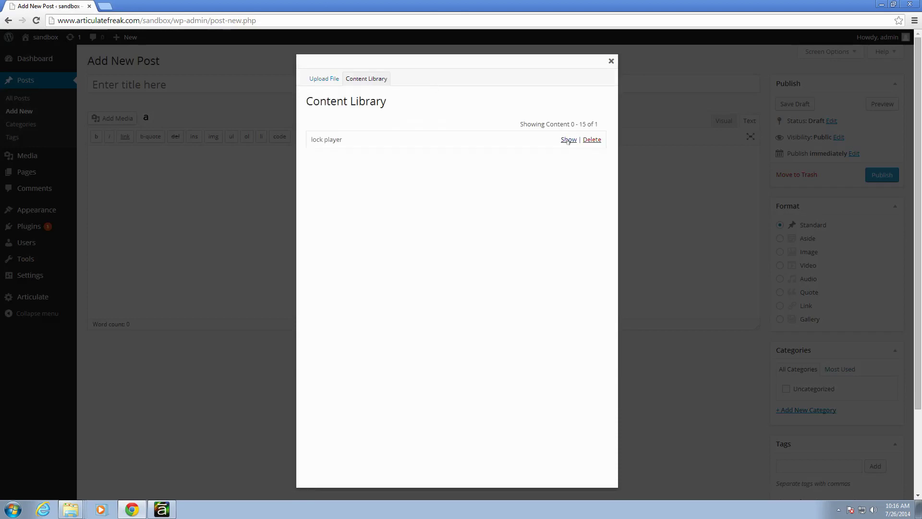
left_click(569, 140)
Insert lock player as a lightbox launched by custom image button 1
left_click(315, 176)
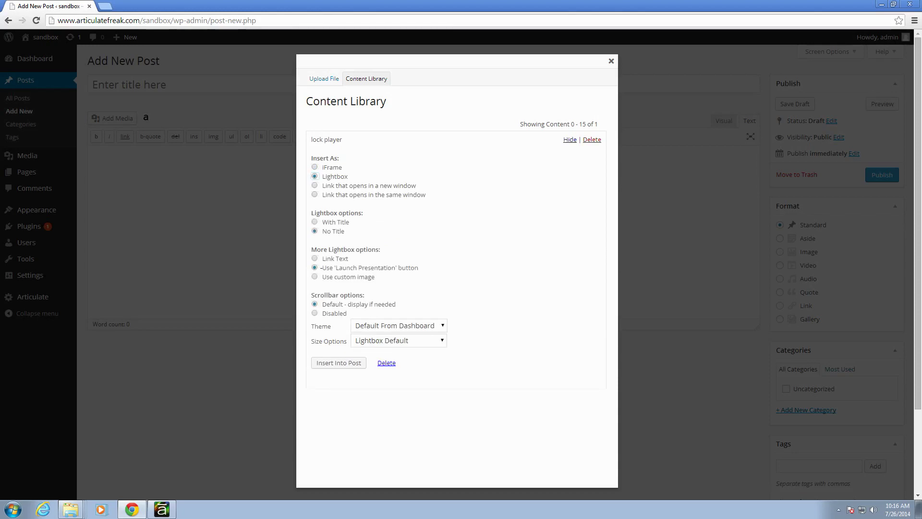
left_click(315, 277)
left_click(343, 289)
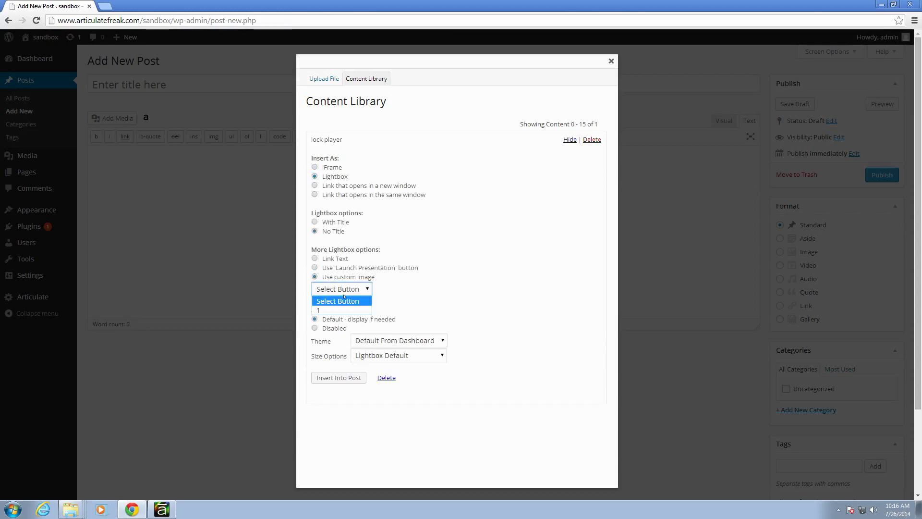
left_click(336, 310)
left_click(536, 329)
scroll(536, 328, "down", 2)
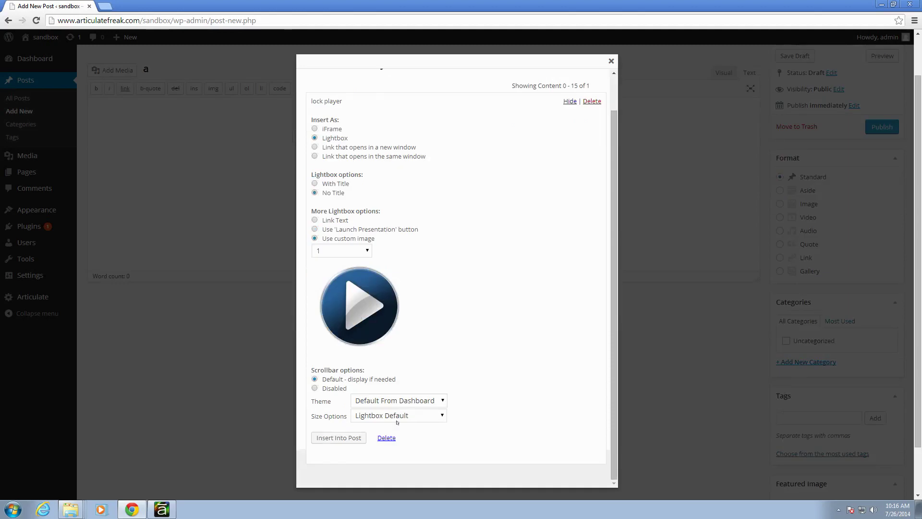
left_click(320, 438)
scroll(827, 144, "up", 1)
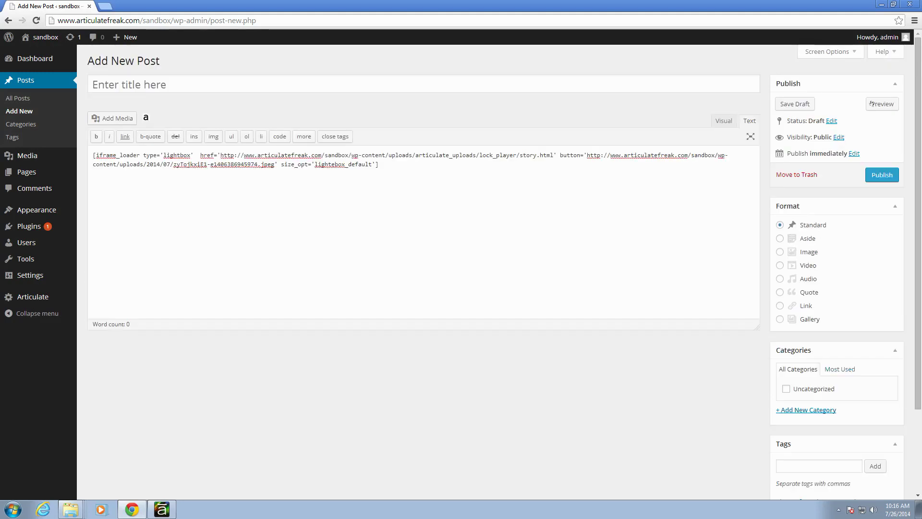
Preview the new post in a new tab to see the play-button launcher
left_click(881, 102)
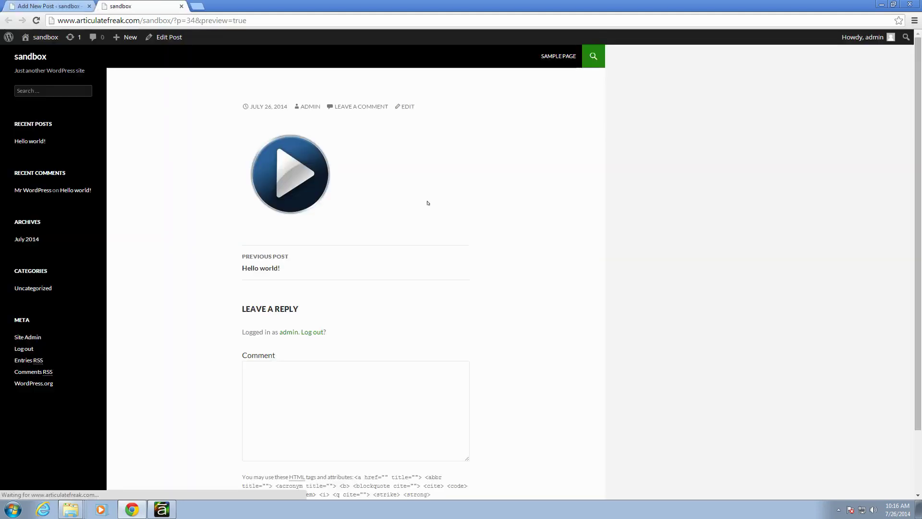